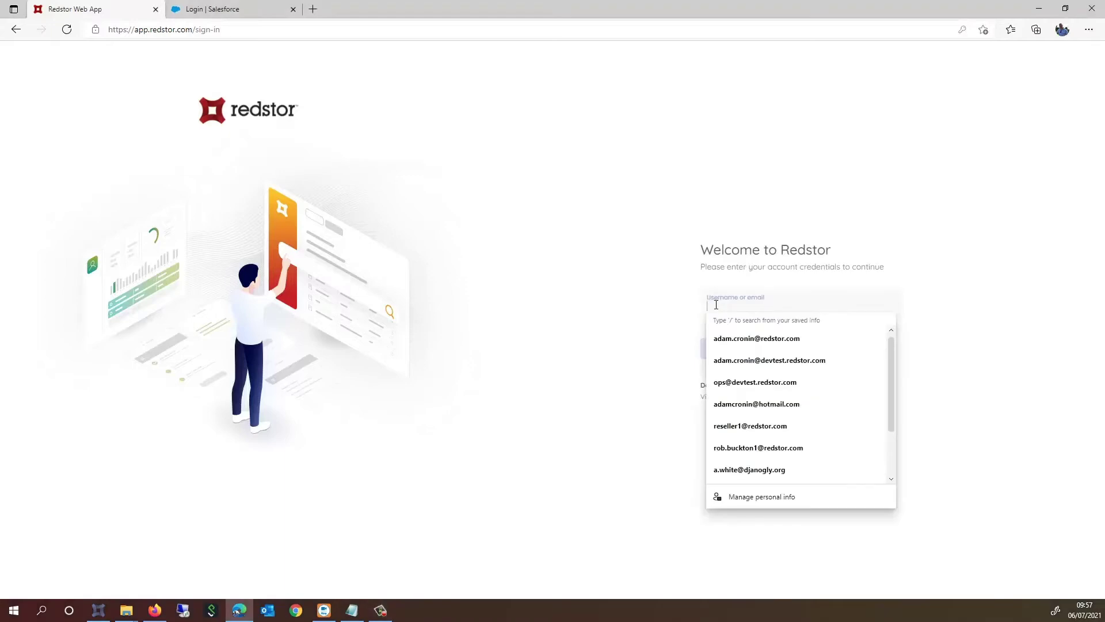
Sign in to the Redstor Web App with the account username and password.
{"action": "key", "text": "Return"}
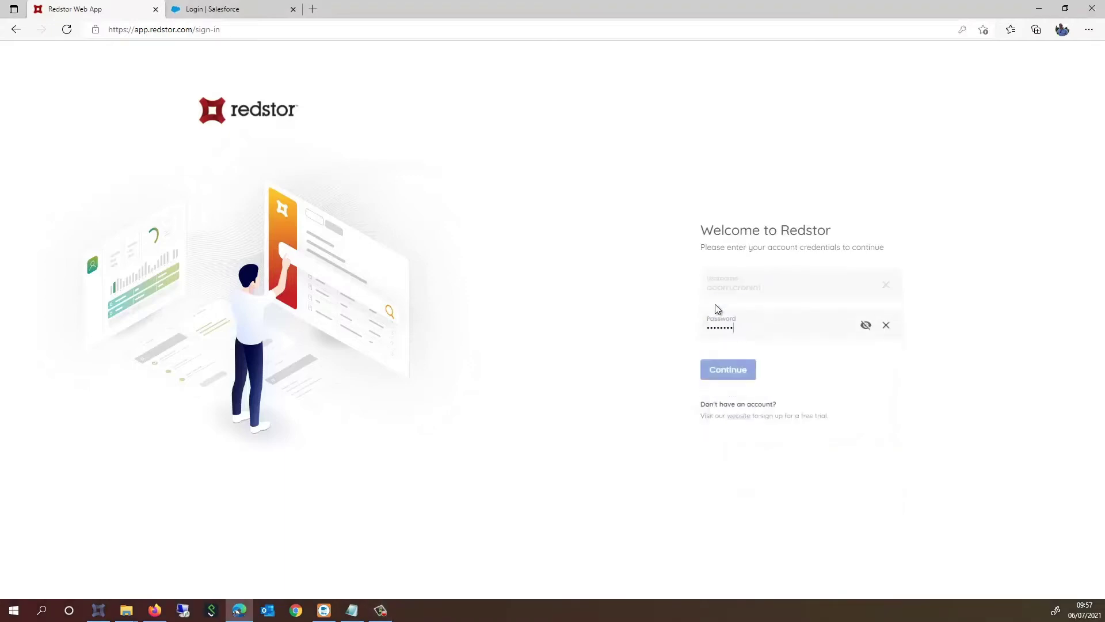
{"action": "key", "text": "Return"}
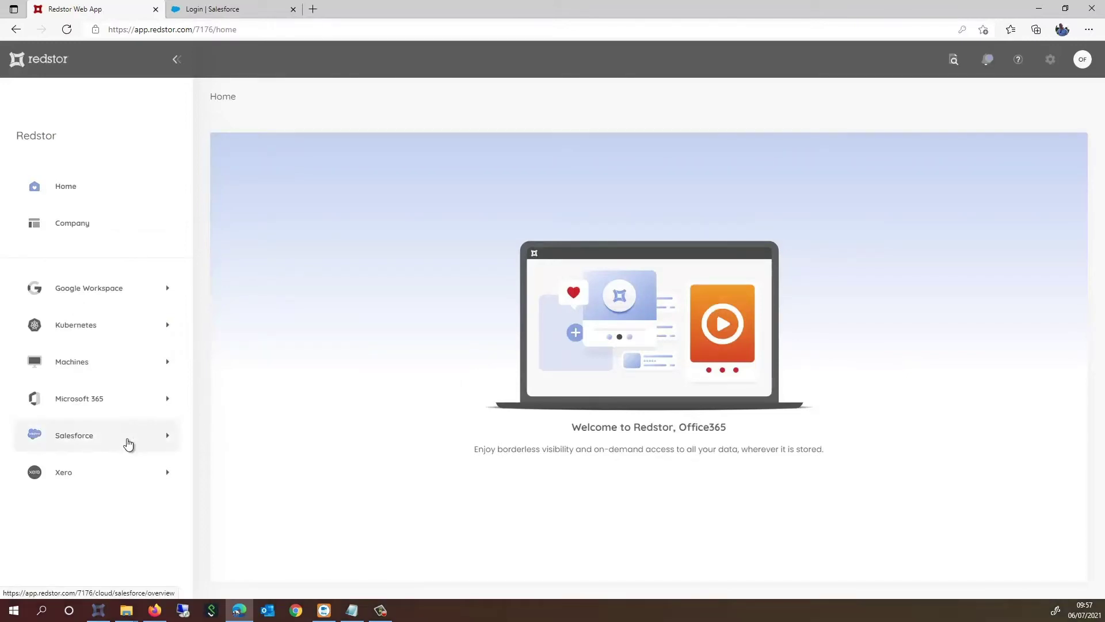
Start adding a new Salesforce environment in Redstor and choose Production as the one to back up.
{"action": "left_click", "coordinate": [128, 443]}
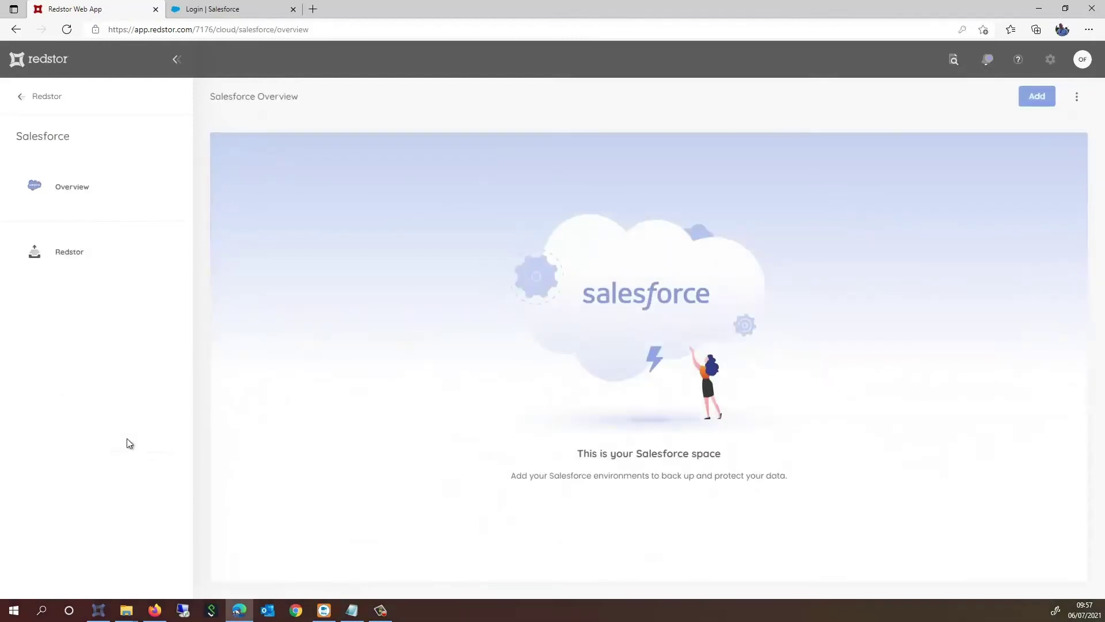
{"action": "left_click", "coordinate": [1038, 98]}
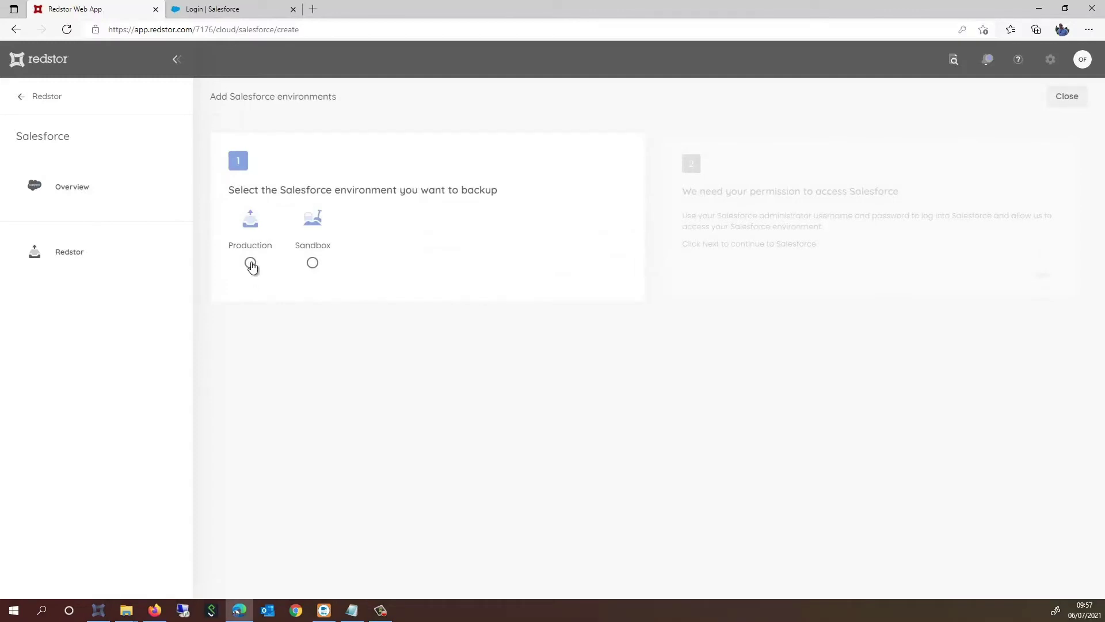
{"action": "left_click", "coordinate": [251, 265]}
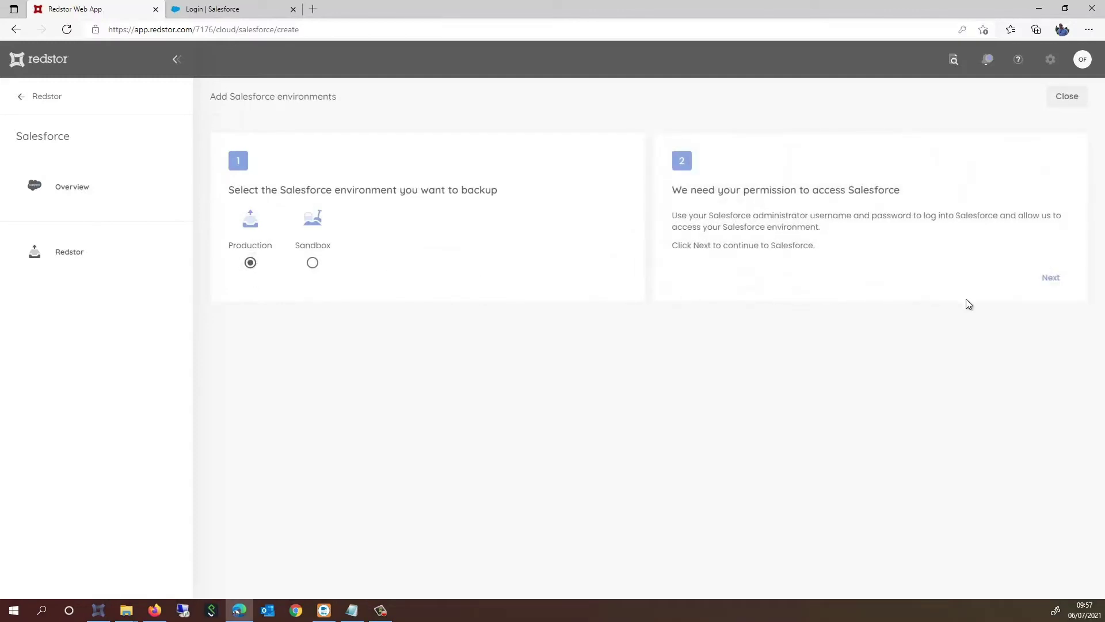
Continue to Salesforce and log in with the org's username and password.
{"action": "left_click", "coordinate": [1052, 279]}
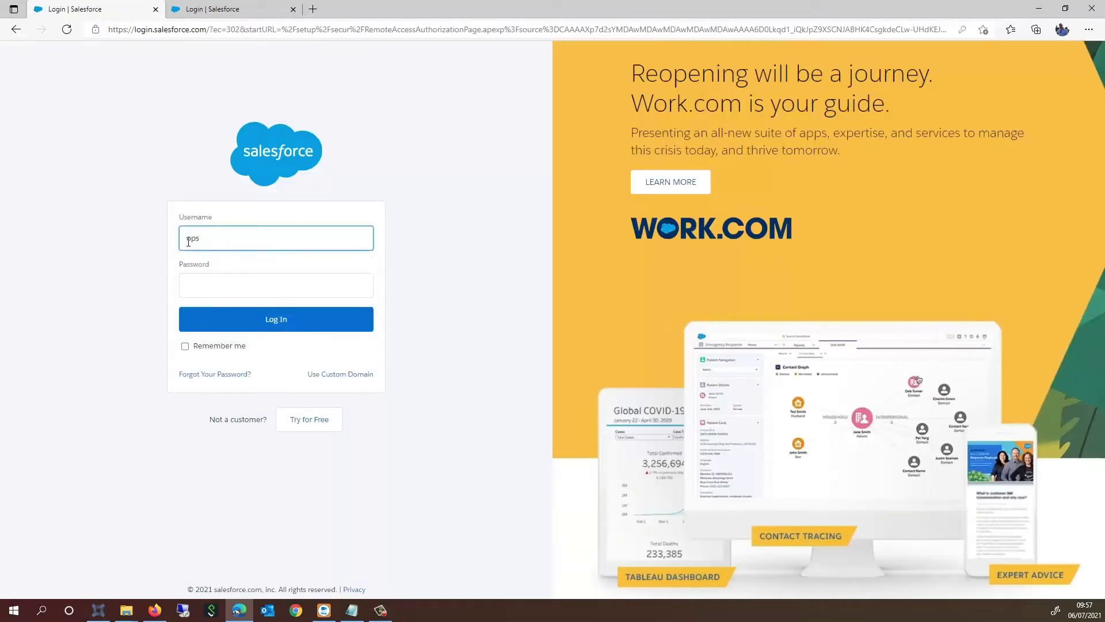
{"action": "key", "text": "Tab"}
{"action": "type", "text": "********"}
{"action": "left_click", "coordinate": [284, 320]}
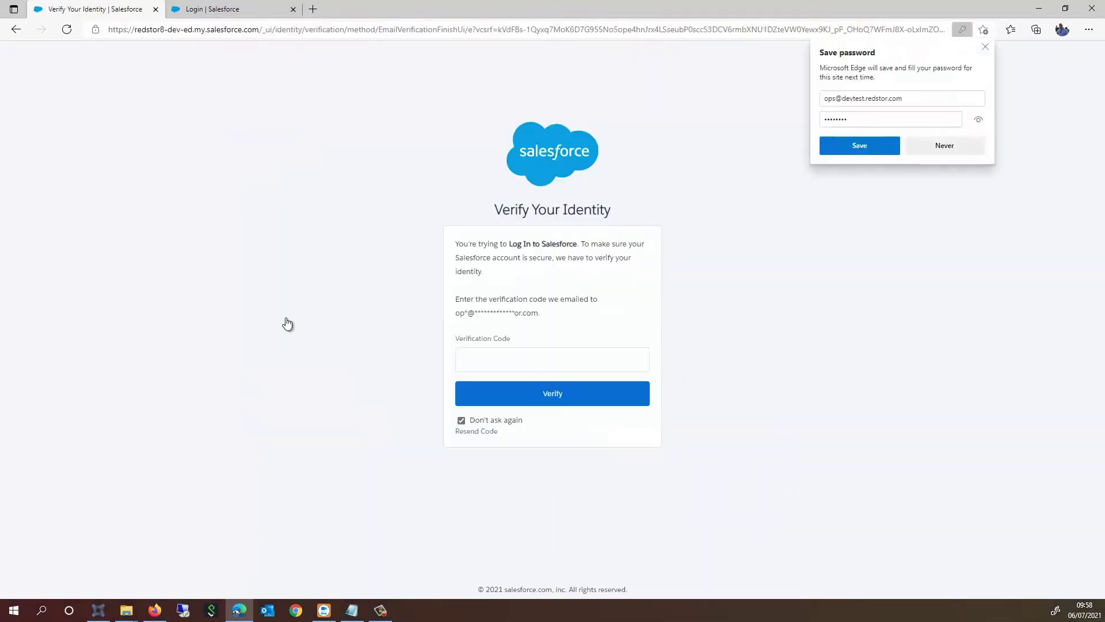
Verify identity with the emailed code and allow Redstor access to the Salesforce org.
{"action": "left_click", "coordinate": [490, 356]}
{"action": "left_click", "coordinate": [536, 394]}
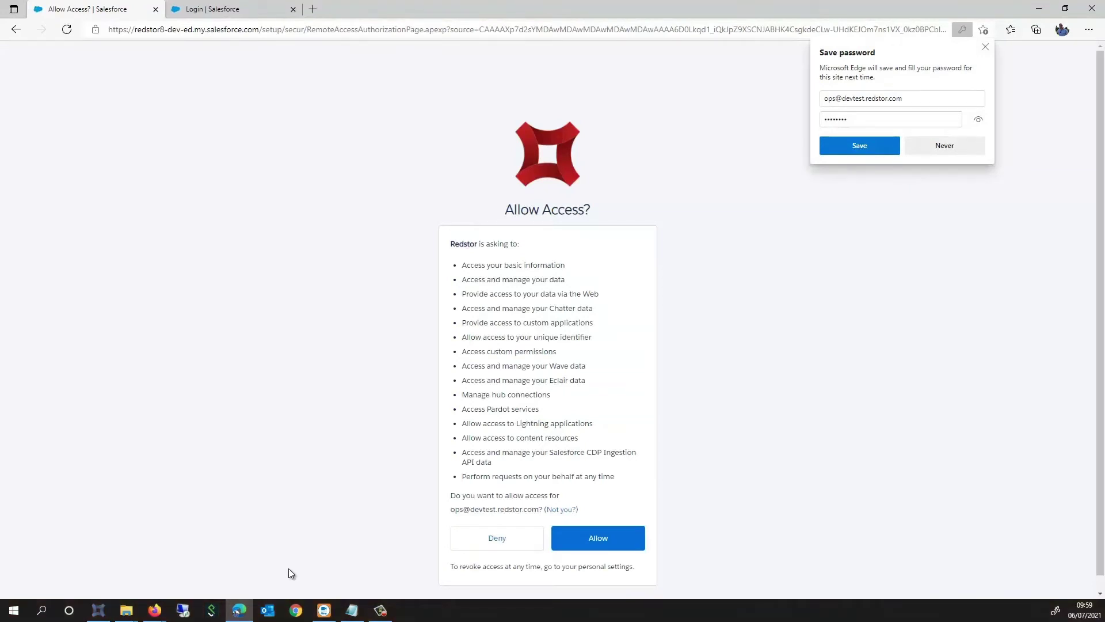
{"action": "left_click", "coordinate": [614, 539]}
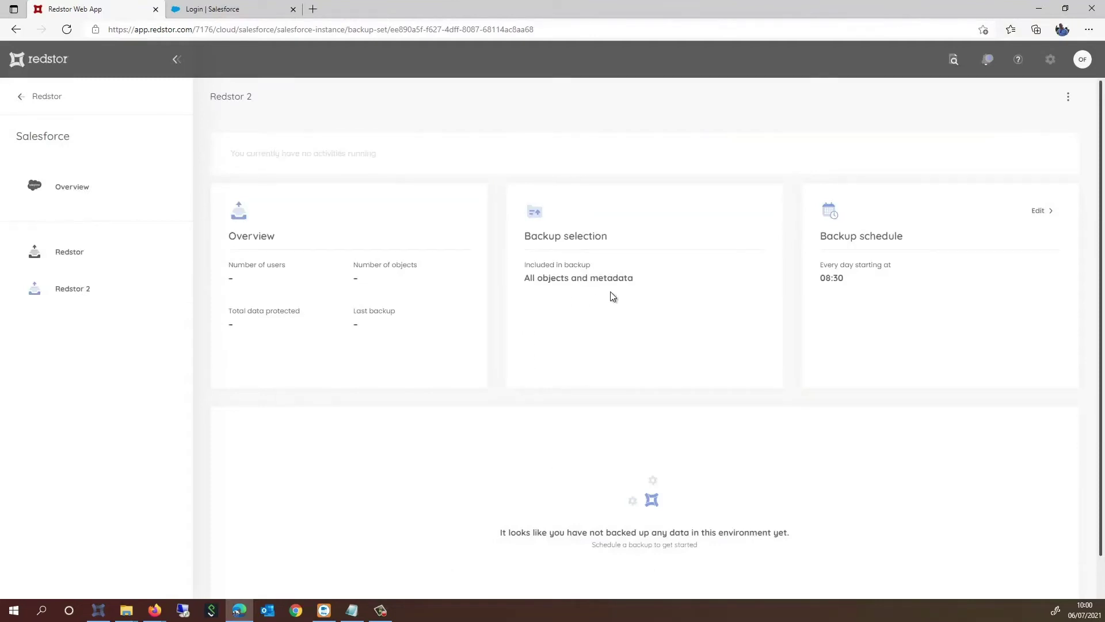
Set Redstor 2's daily backup time to 22:00, start a backup now, and save the schedule.
{"action": "left_click", "coordinate": [1039, 210]}
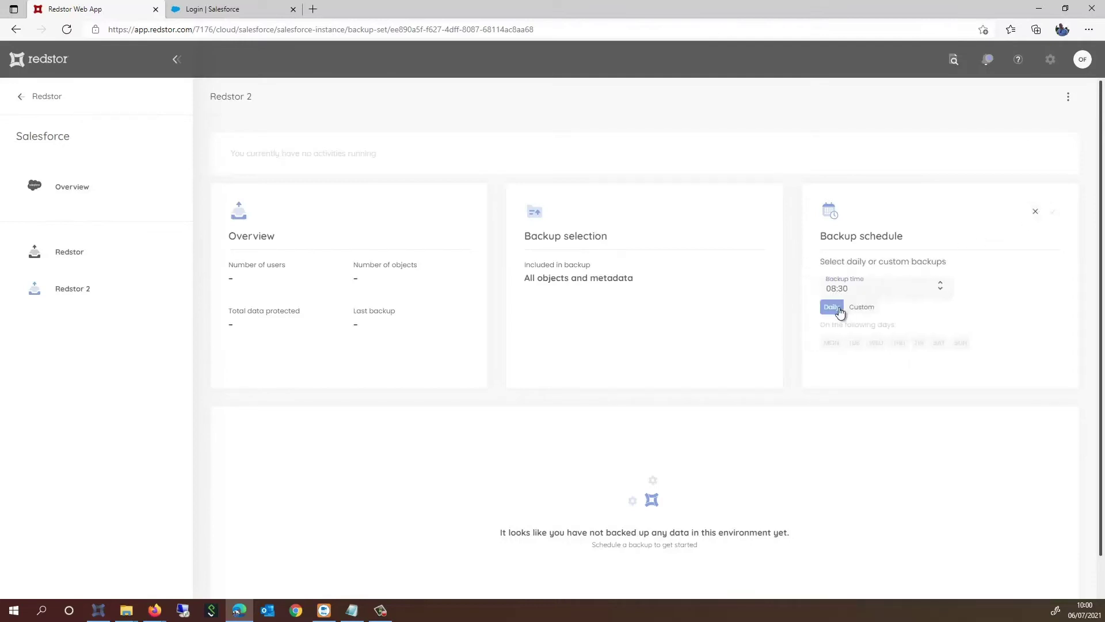
{"action": "left_click", "coordinate": [942, 292]}
{"action": "scroll", "coordinate": [942, 370], "scroll_direction": "down", "scroll_amount": 3}
{"action": "left_click", "coordinate": [938, 419]}
{"action": "left_click", "coordinate": [1069, 98]}
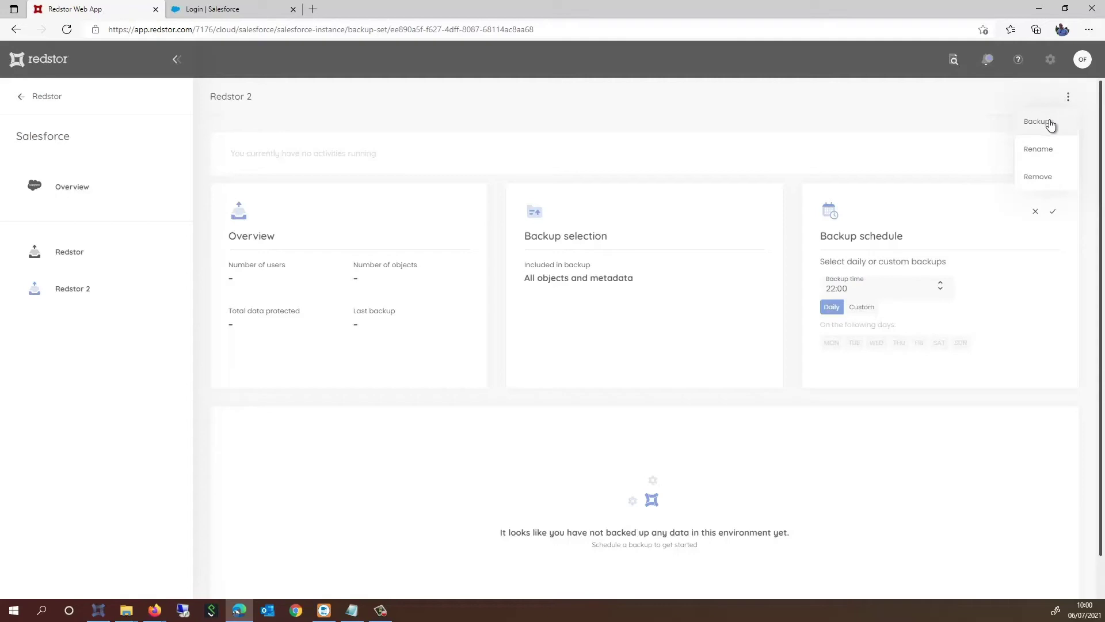
{"action": "left_click", "coordinate": [1038, 121]}
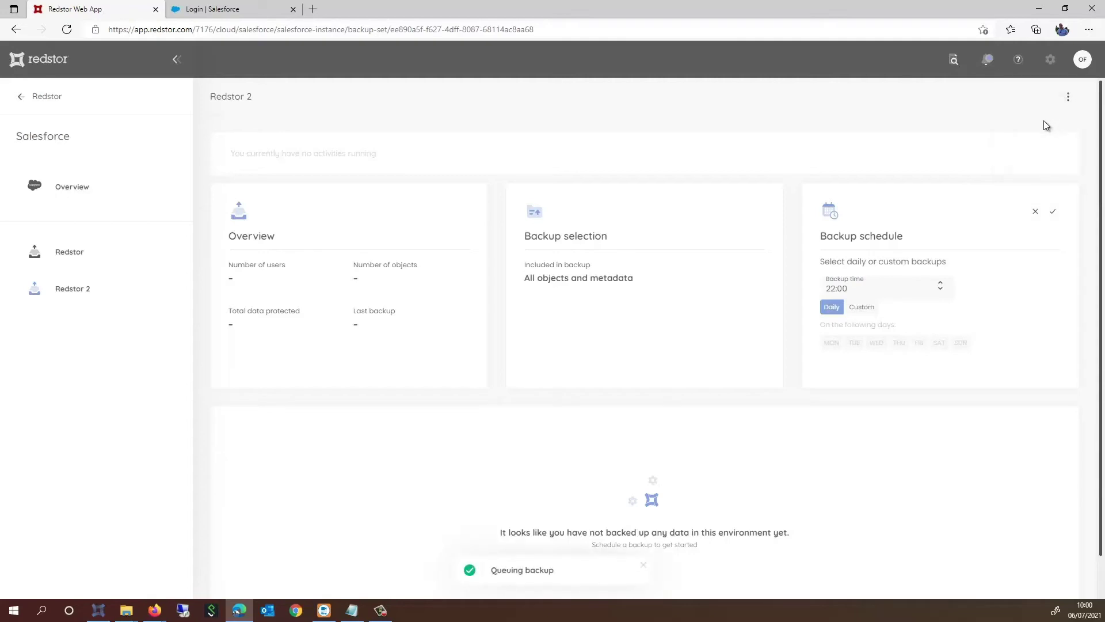
{"action": "left_click", "coordinate": [1053, 211]}
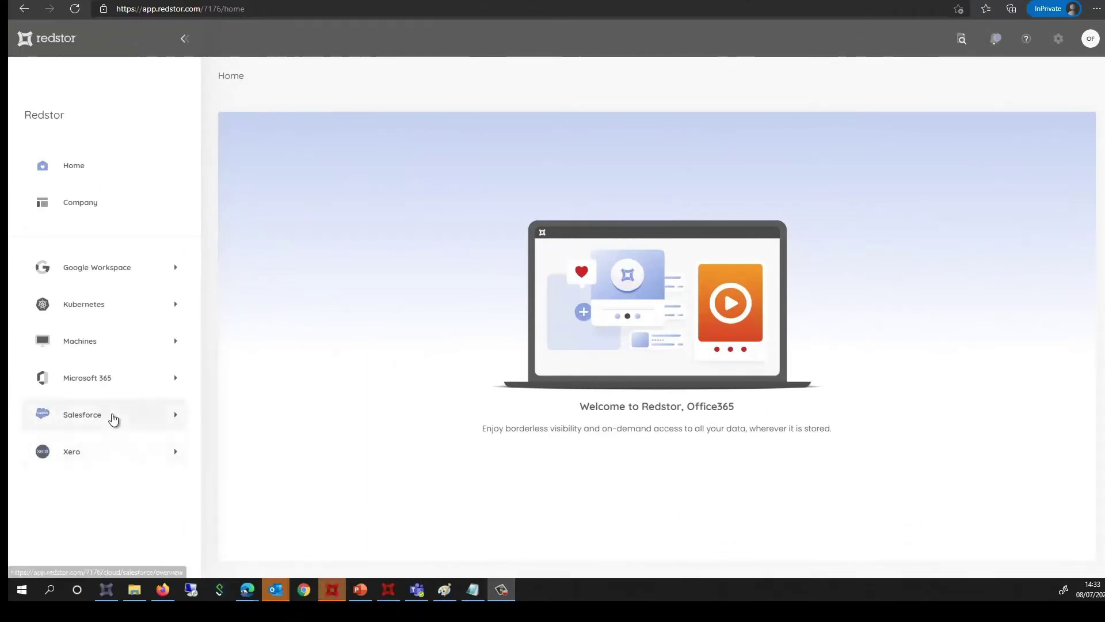
Choose Recover for the Redstor Salesforce backup set.
{"action": "left_click", "coordinate": [113, 415]}
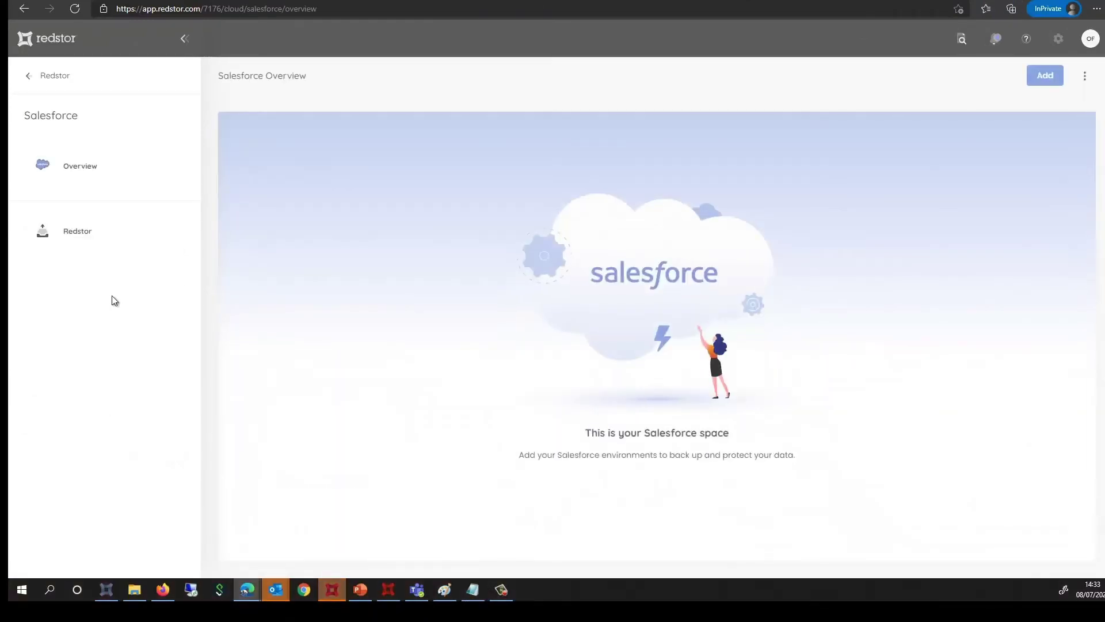
{"action": "left_click", "coordinate": [102, 238]}
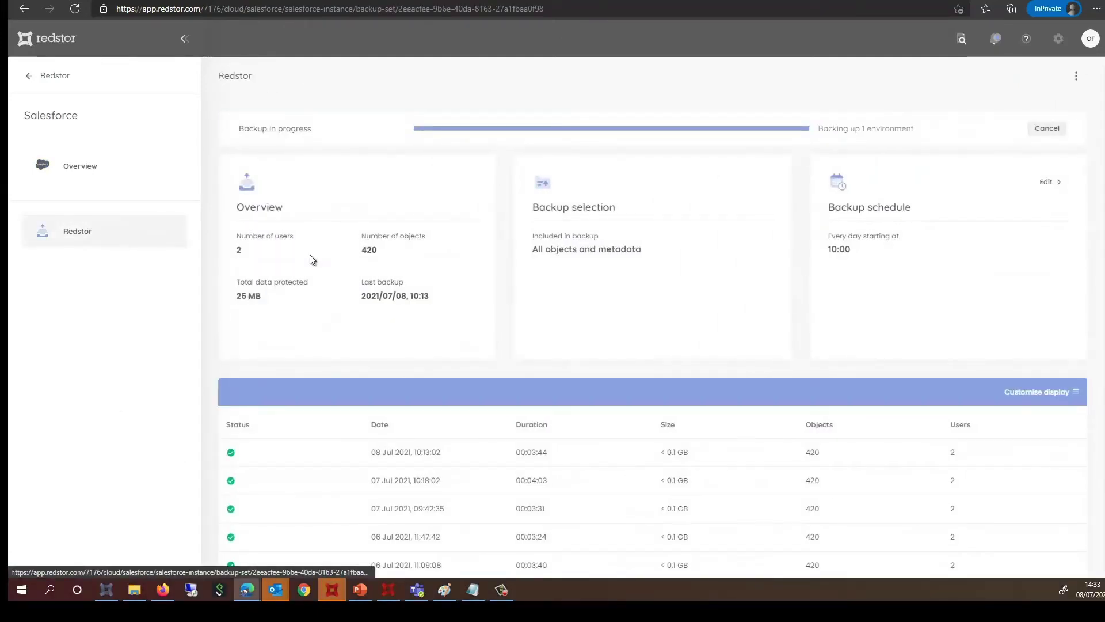
{"action": "left_click", "coordinate": [1076, 78]}
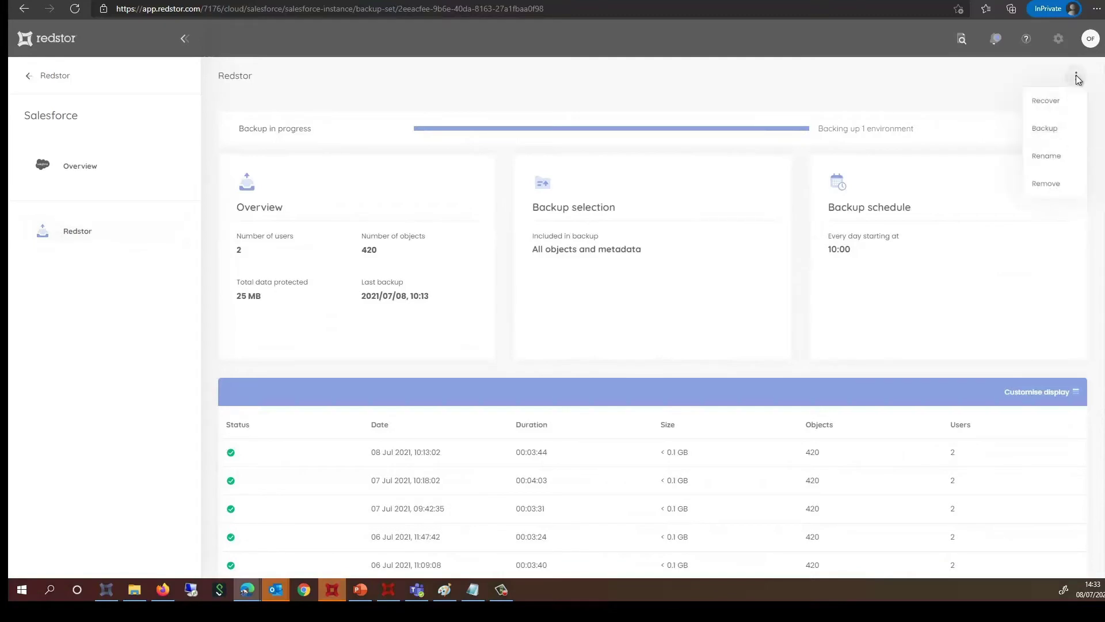
{"action": "left_click", "coordinate": [1059, 101]}
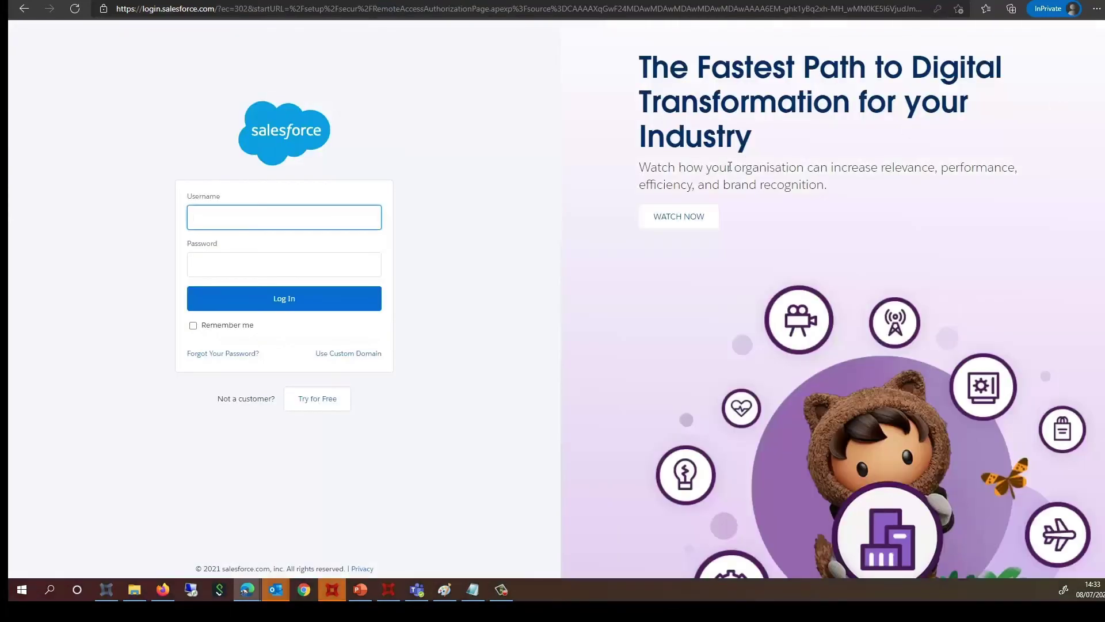
Log in to Salesforce and verify identity with the pasted emailed code.
{"action": "left_click", "coordinate": [293, 221]}
{"action": "type", "text": "op"}
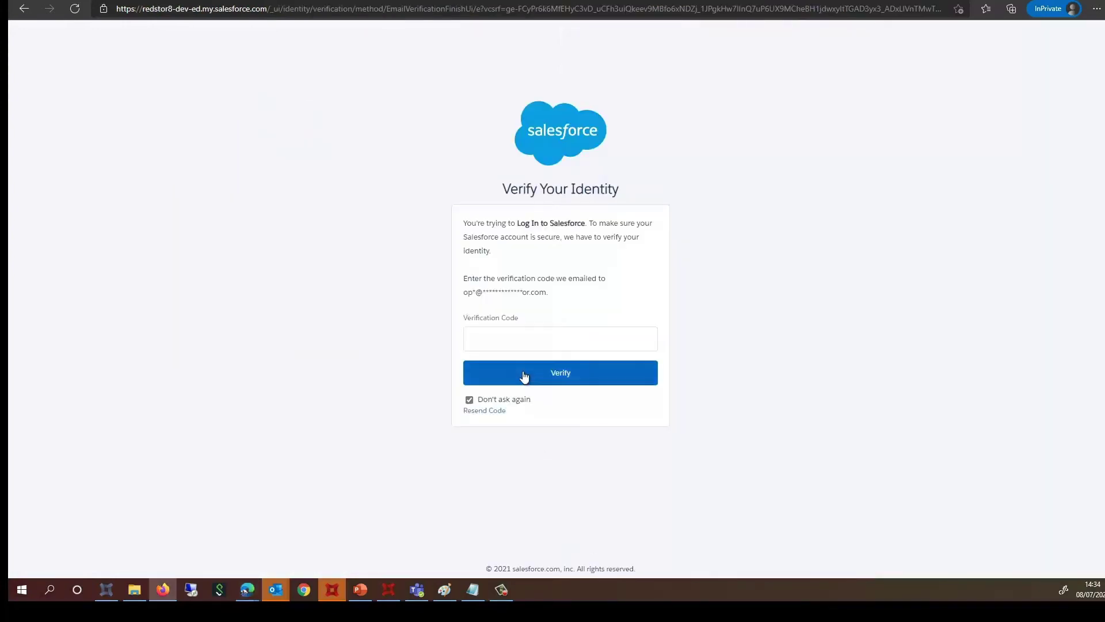
{"action": "left_click", "coordinate": [513, 344]}
{"action": "key", "text": "ctrl+v"}
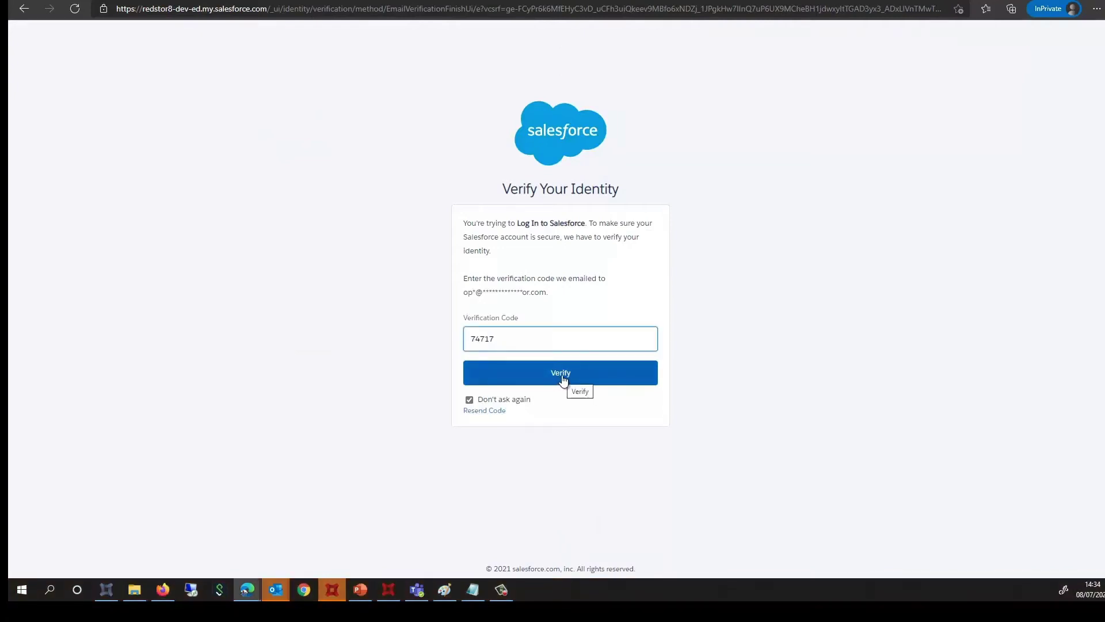
{"action": "left_click", "coordinate": [563, 380]}
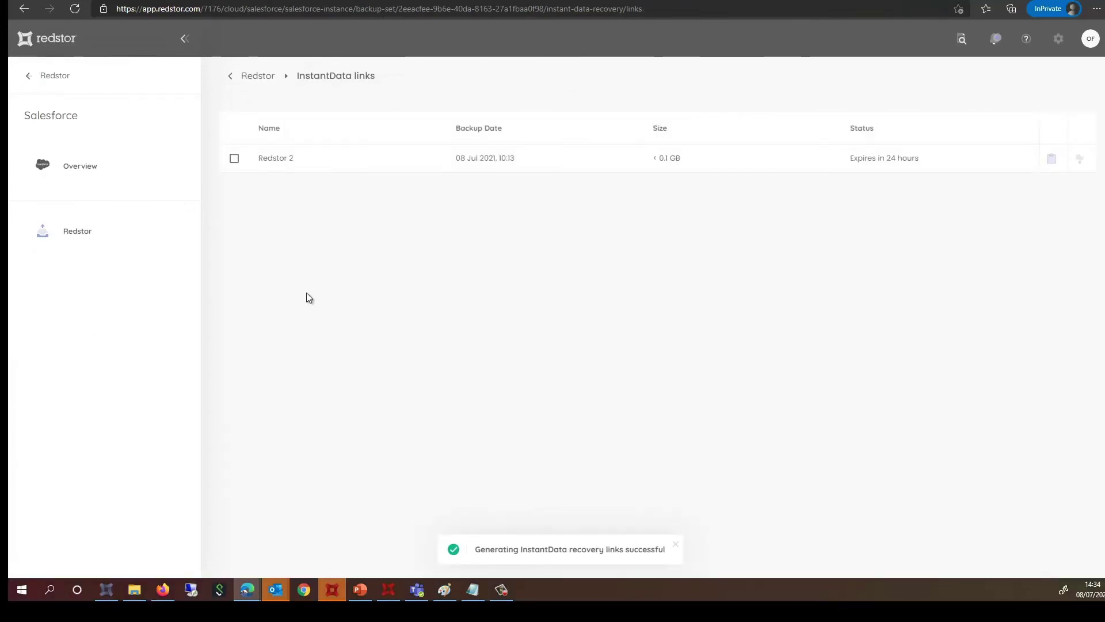
Download the InstantData agent for the Redstor 2 recovery link and open it.
{"action": "left_click", "coordinate": [234, 160]}
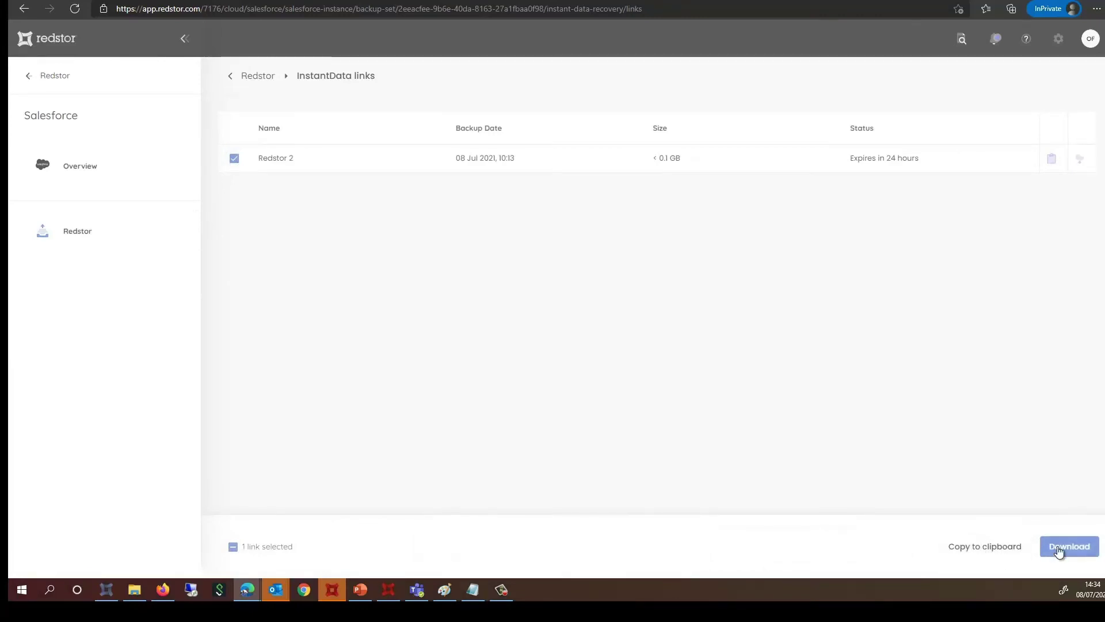
{"action": "left_click", "coordinate": [1080, 548]}
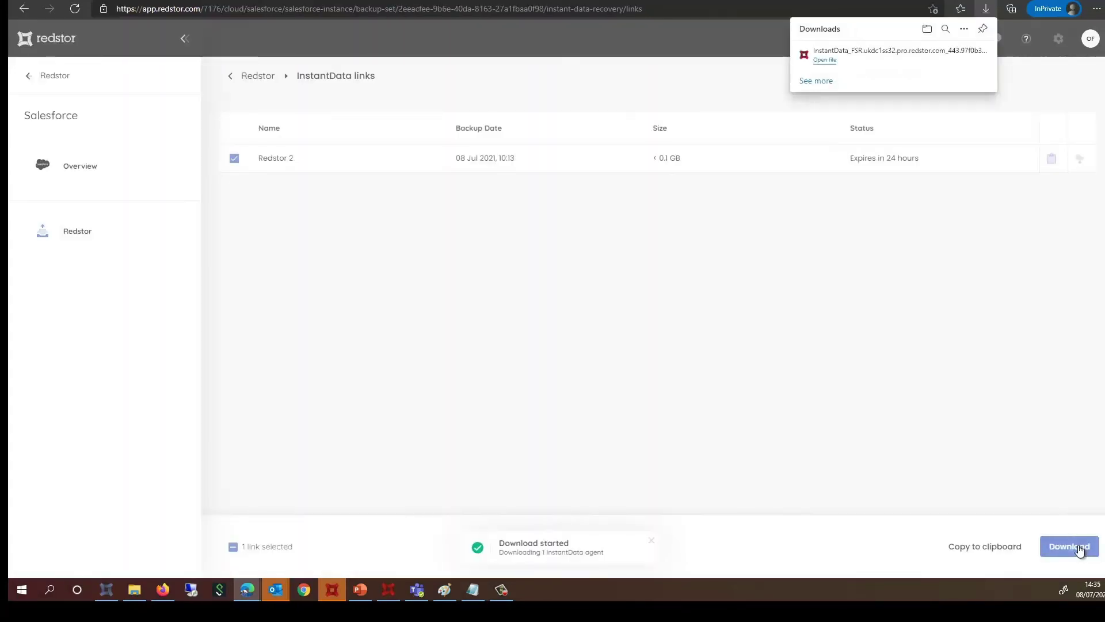
{"action": "left_click", "coordinate": [825, 61]}
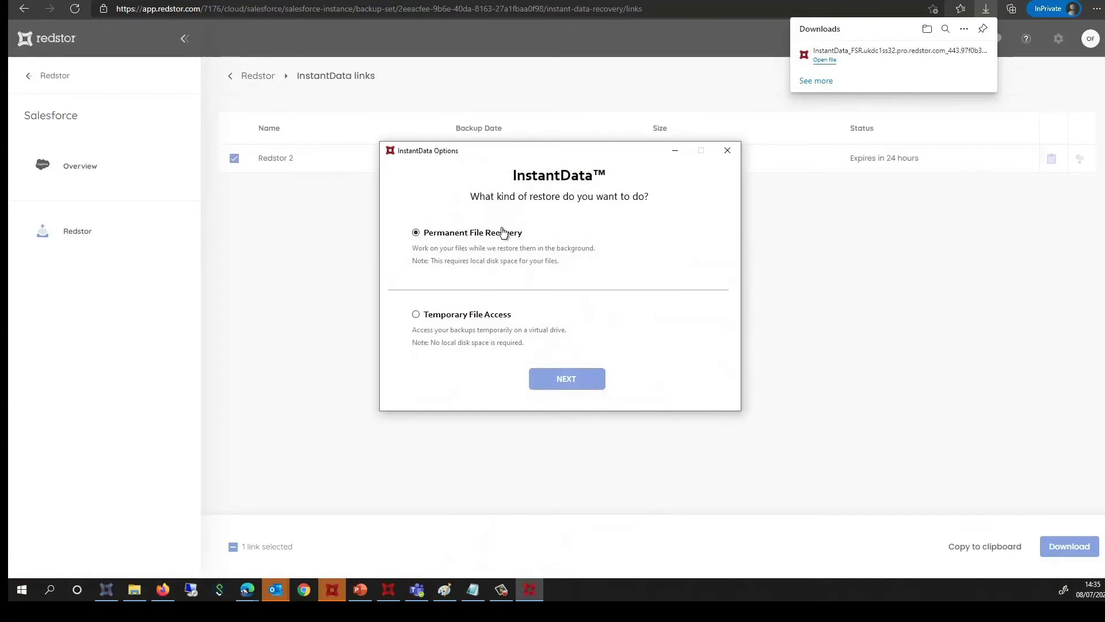
Launch Temporary File Access and mount All Backups as drive Z:.
{"action": "left_click", "coordinate": [477, 316]}
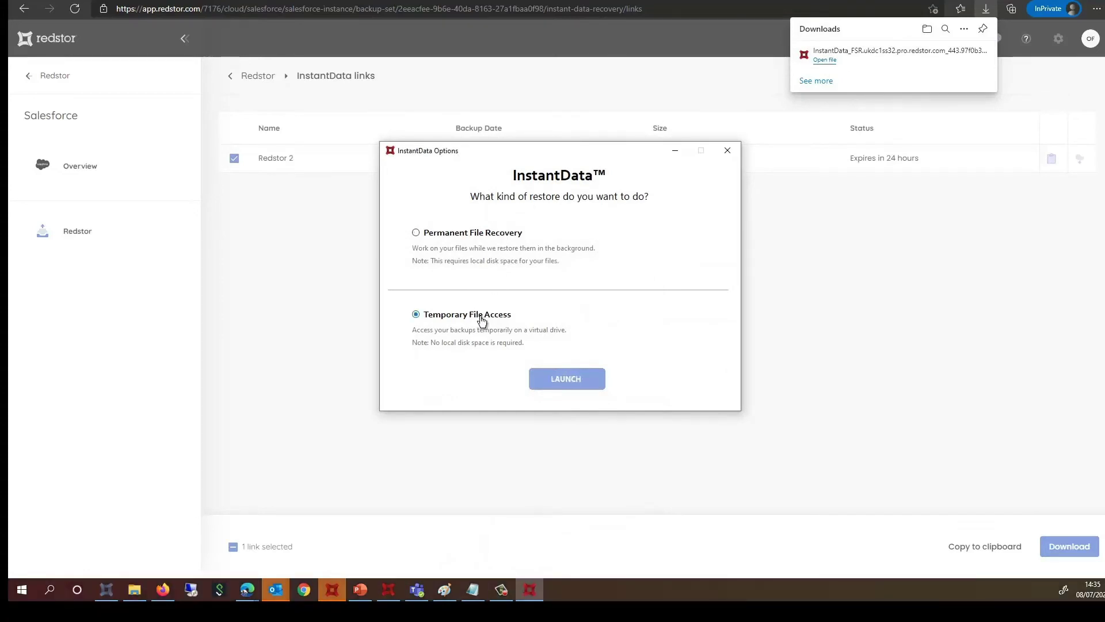
{"action": "left_click", "coordinate": [588, 379]}
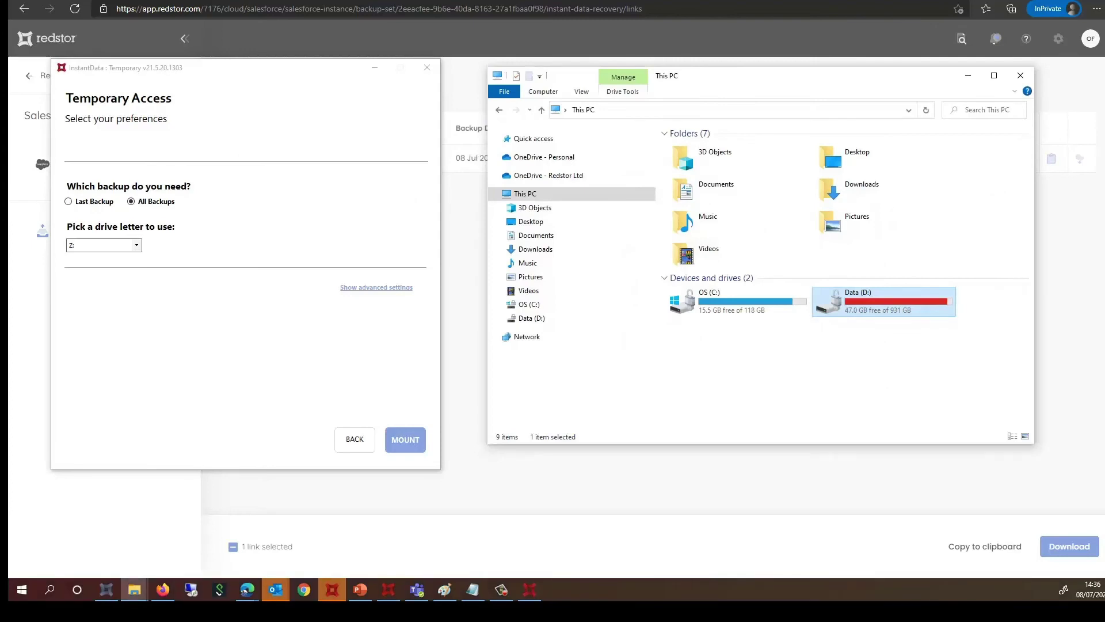
{"action": "left_click", "coordinate": [405, 440]}
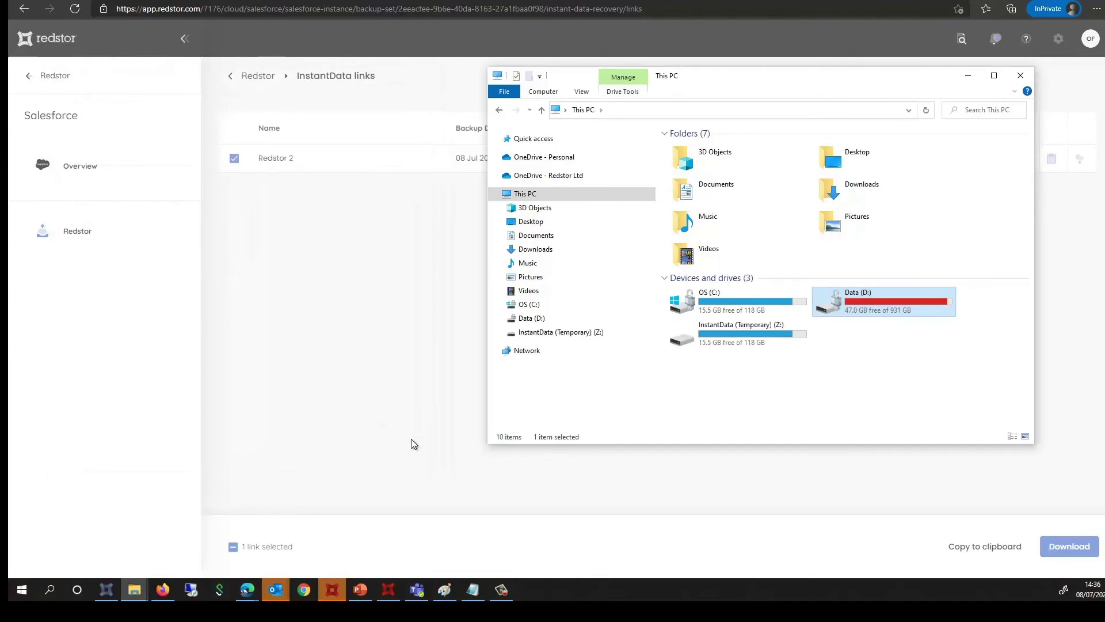
Browse Z: into the 2021-07-08 @ 10-13-02 backup and open its sObjects folder.
{"action": "double_click", "coordinate": [732, 335]}
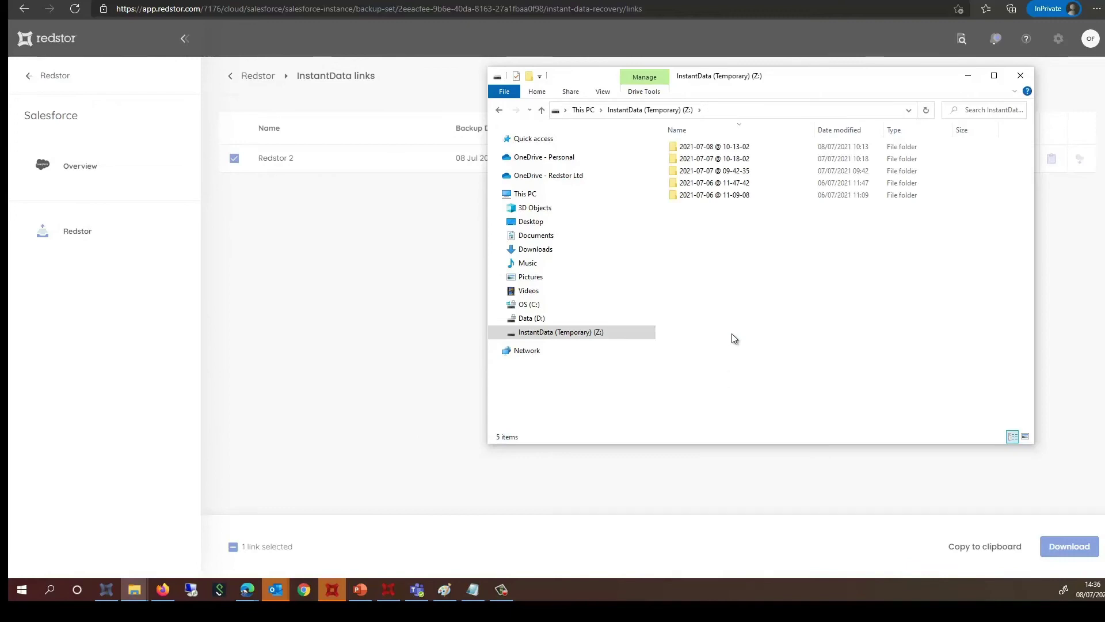
{"action": "double_click", "coordinate": [711, 149]}
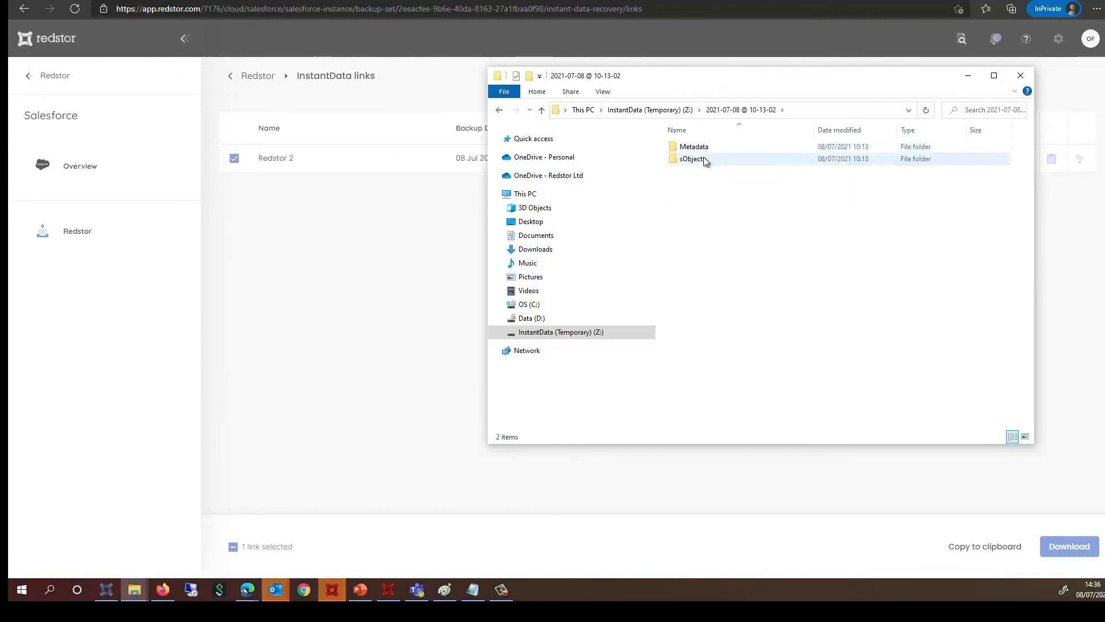
{"action": "double_click", "coordinate": [704, 159]}
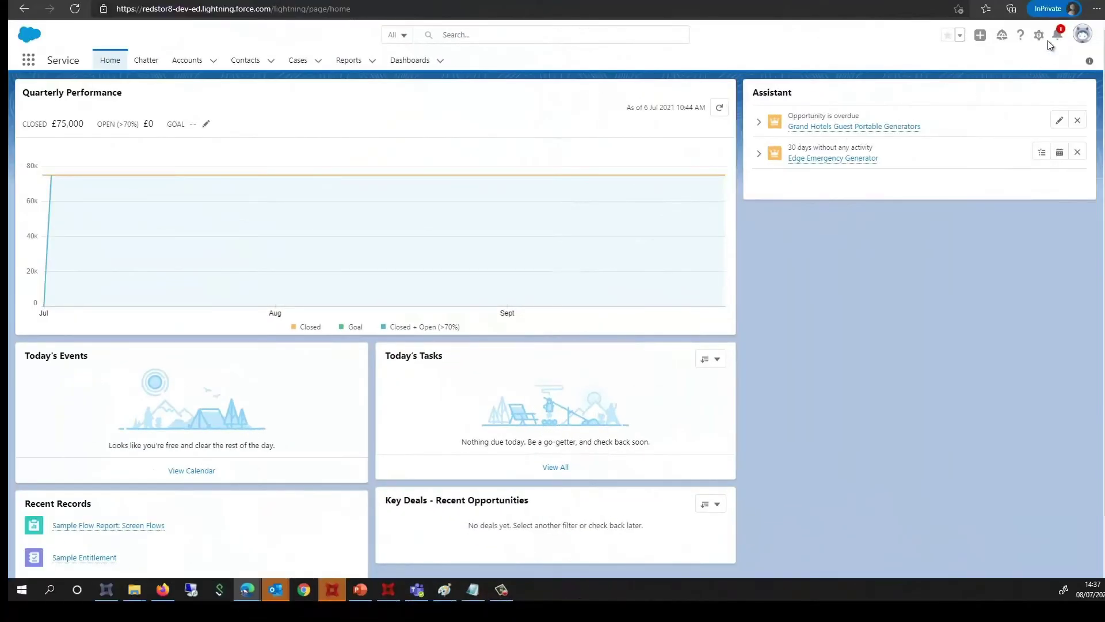
Go to Salesforce Setup and open Integrations > Data Import Wizard.
{"action": "left_click", "coordinate": [1039, 35]}
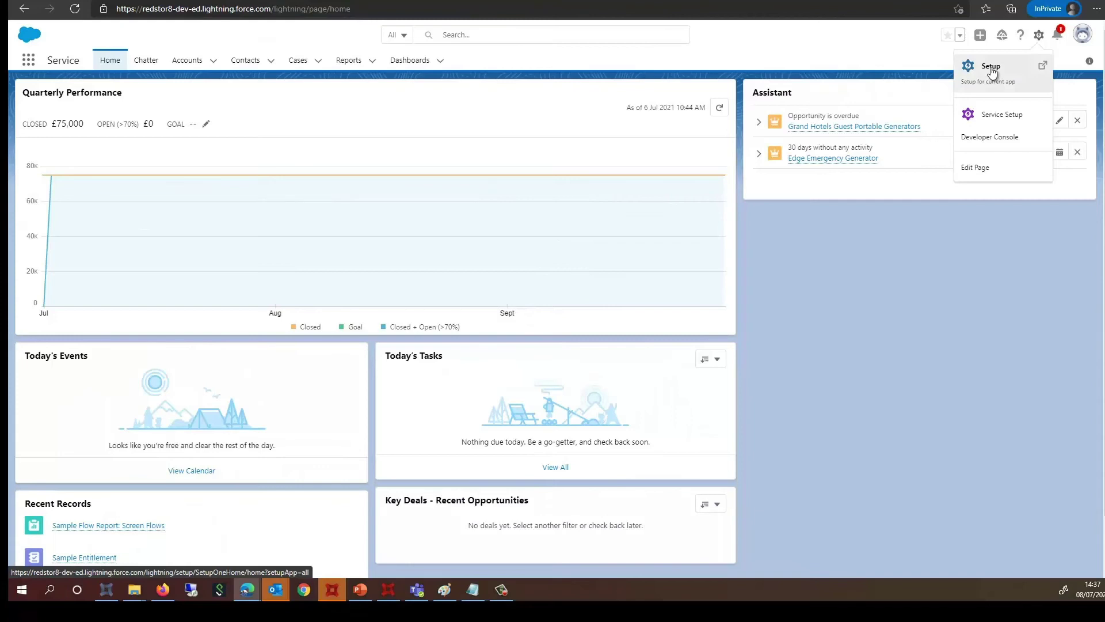
{"action": "left_click", "coordinate": [991, 68]}
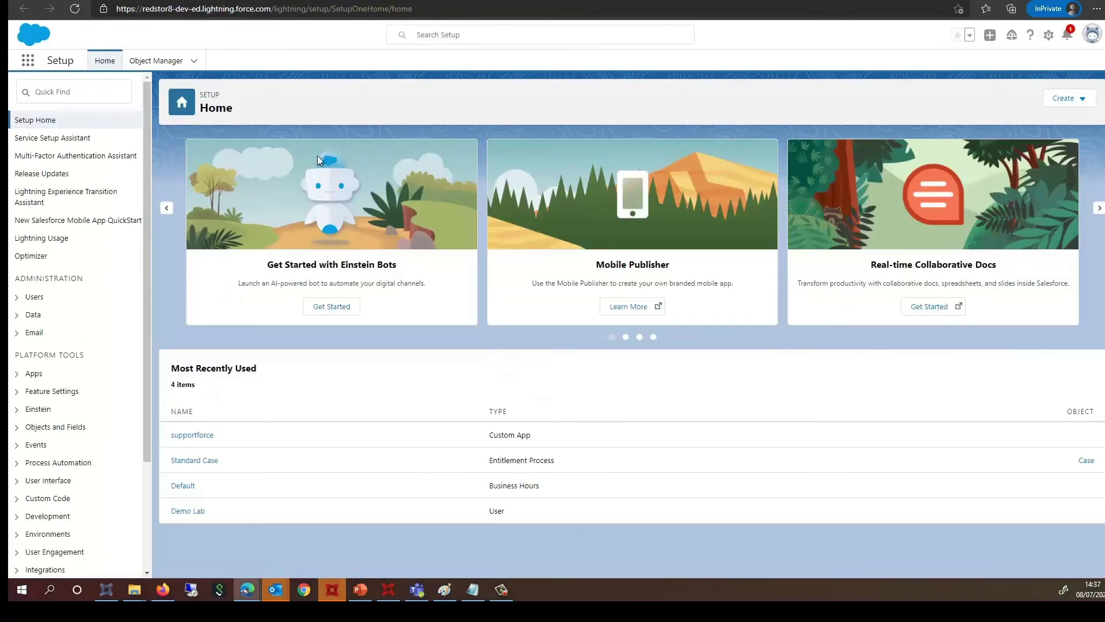
{"action": "left_click_drag", "start_coordinate": [145, 199], "coordinate": [123, 323]}
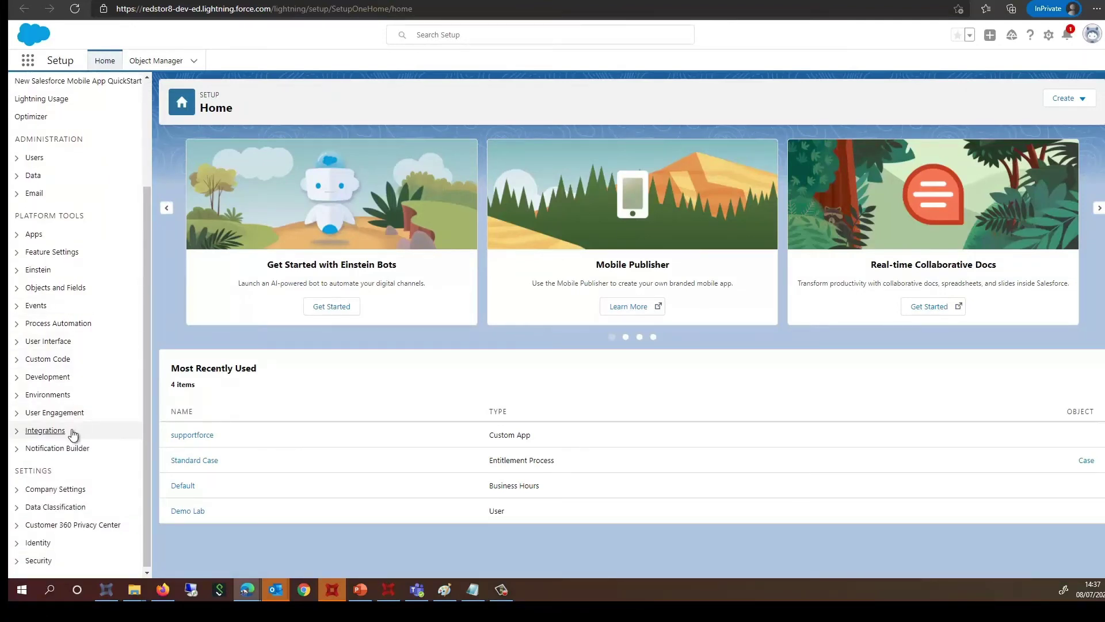
{"action": "left_click", "coordinate": [60, 436]}
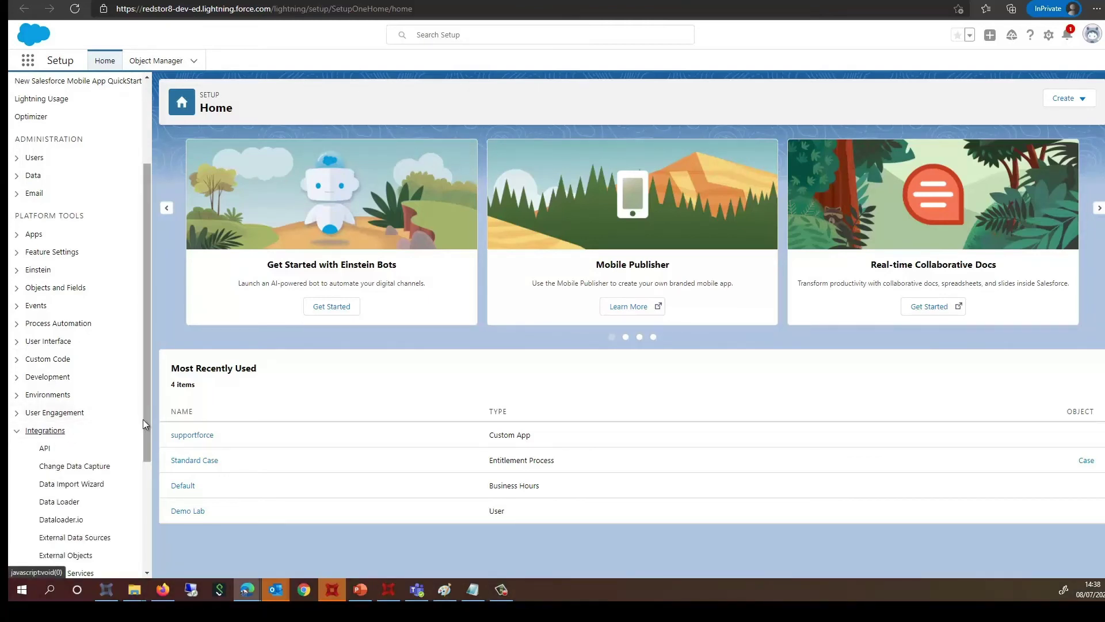
{"action": "left_click_drag", "start_coordinate": [146, 430], "coordinate": [151, 527]}
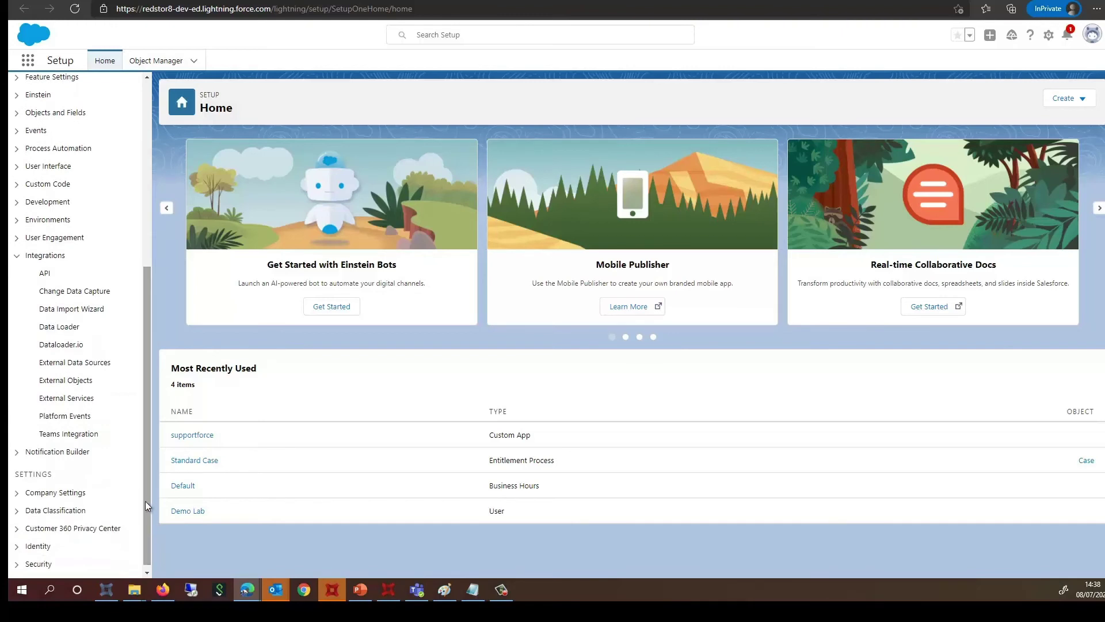
{"action": "left_click", "coordinate": [88, 310]}
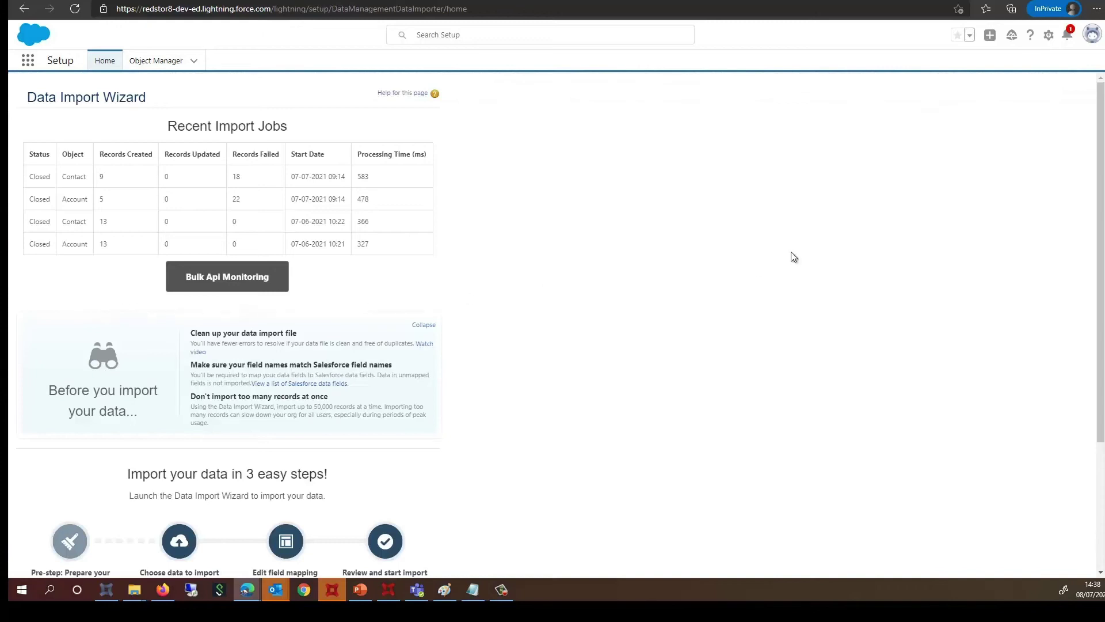
Launch the Data Import Wizard and choose Accounts and Contacts with Add new records.
{"action": "scroll", "coordinate": [1101, 180], "scroll_direction": "down", "scroll_amount": 2}
{"action": "scroll", "coordinate": [1101, 180], "scroll_direction": "down", "scroll_amount": 3}
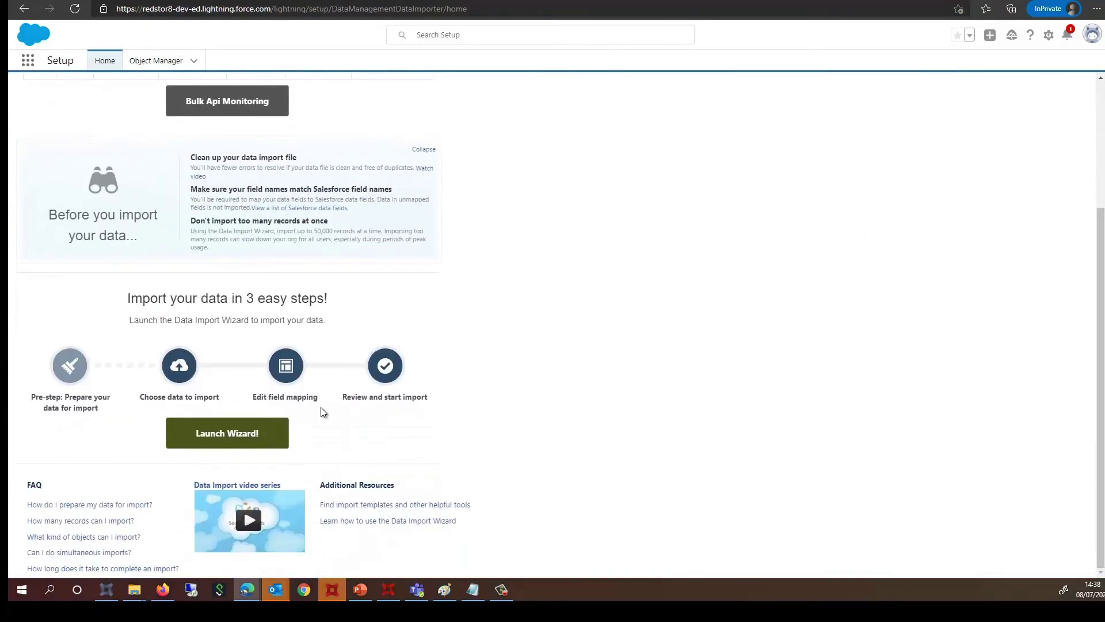
{"action": "left_click", "coordinate": [263, 433]}
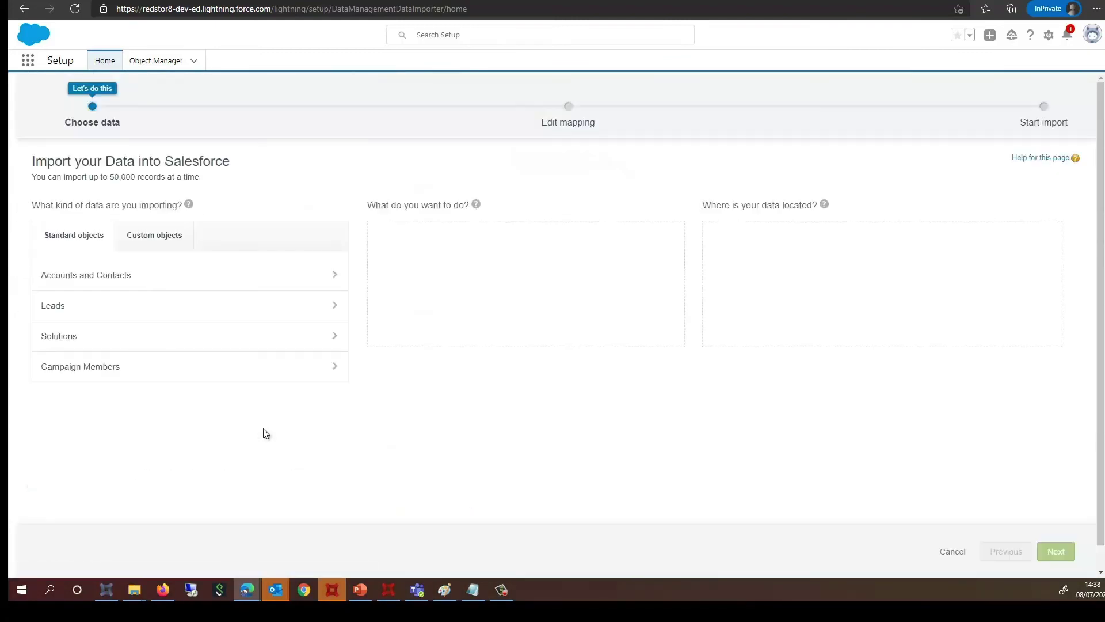
{"action": "left_click", "coordinate": [92, 277]}
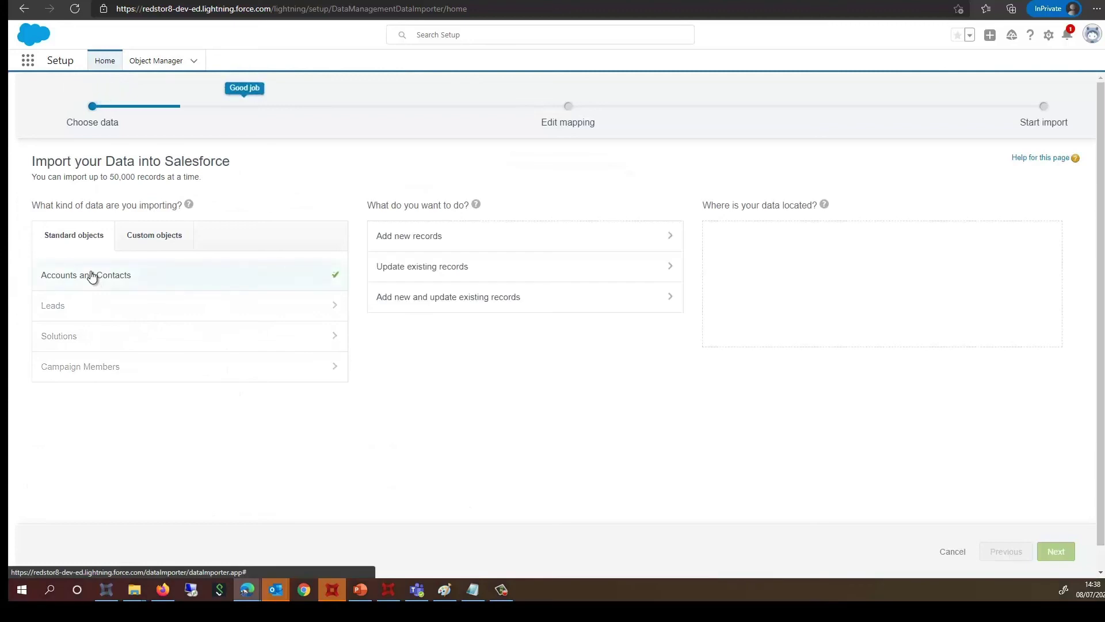
{"action": "left_click", "coordinate": [446, 239]}
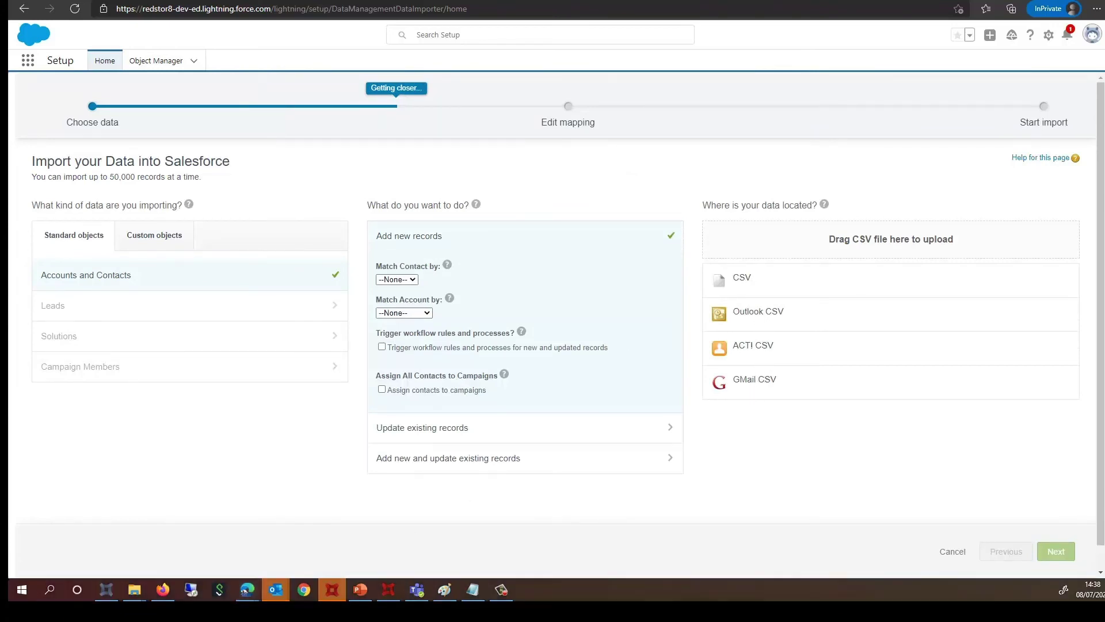
Drag the backup's Account CSV from the Account folder into the upload zone and continue.
{"action": "key", "text": "alt+Tab"}
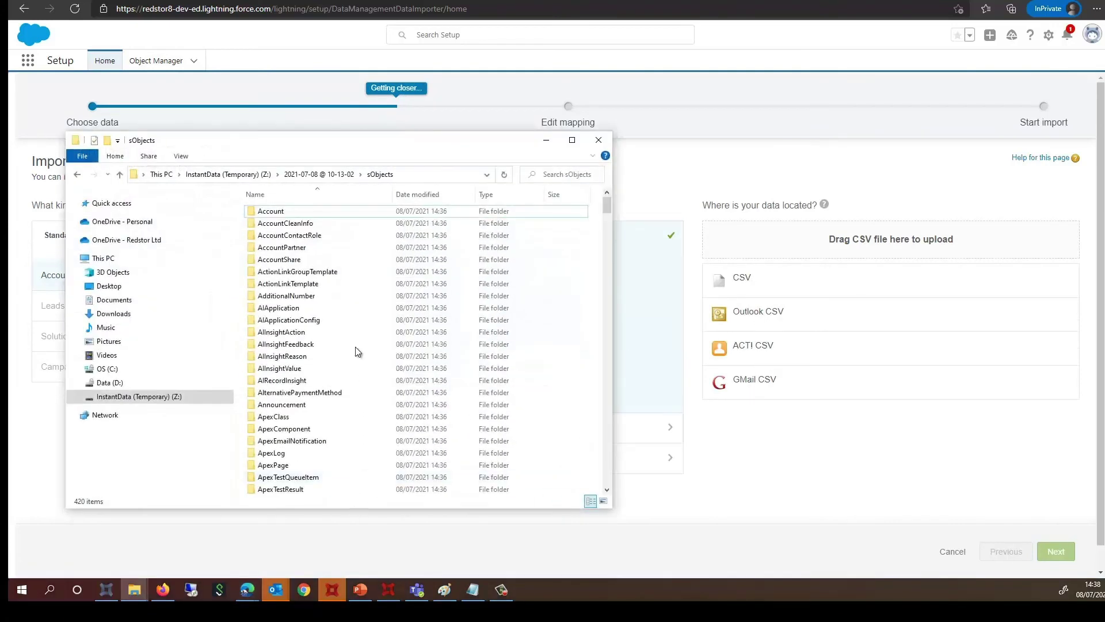
{"action": "double_click", "coordinate": [283, 214]}
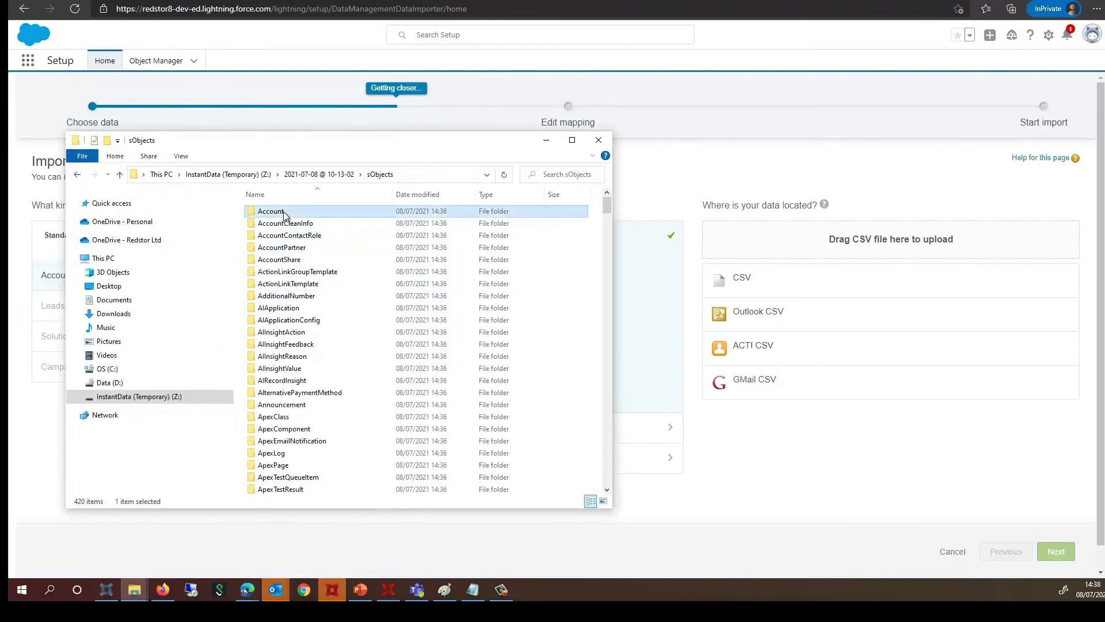
{"action": "left_click", "coordinate": [278, 215]}
{"action": "left_click_drag", "start_coordinate": [279, 214], "coordinate": [892, 254]}
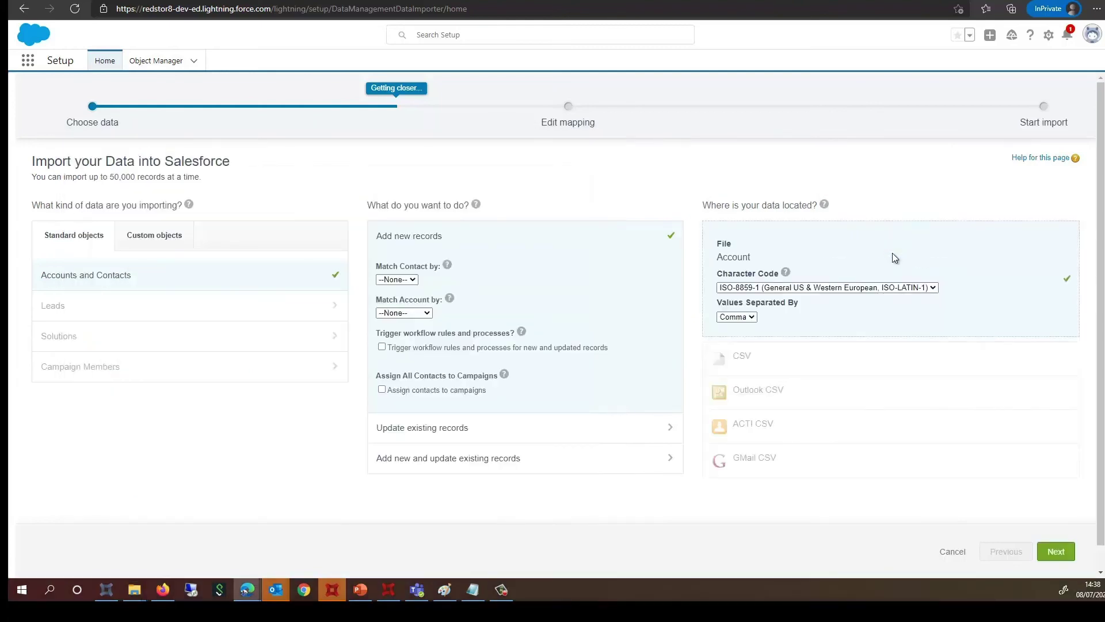
{"action": "left_click", "coordinate": [1054, 550]}
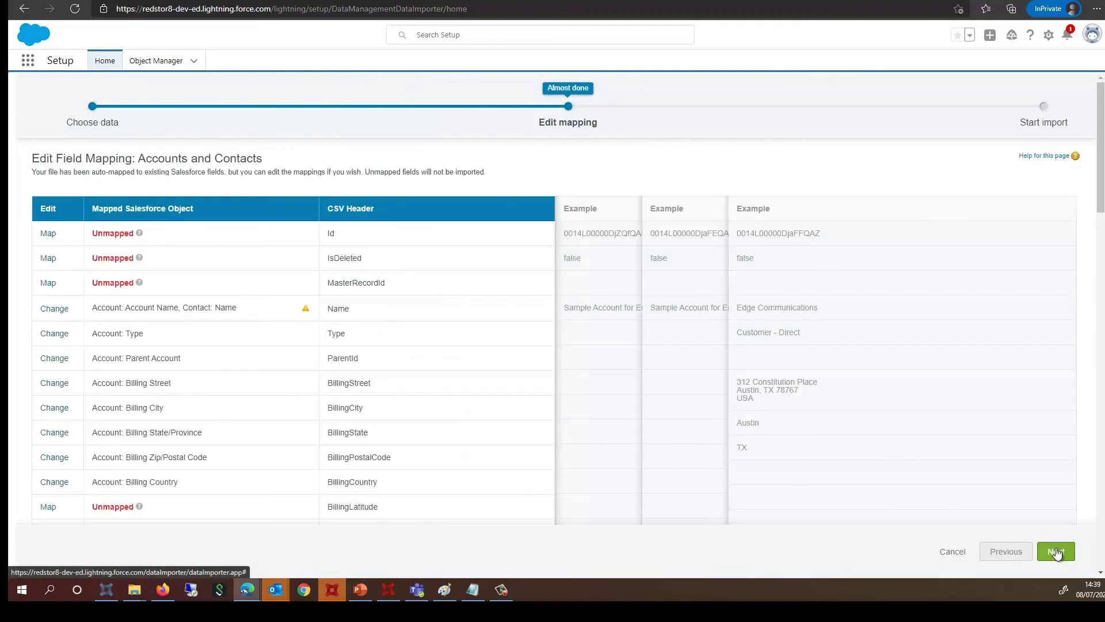
Keep the default mapping (38 mapped, 26 unmapped fields), start the Accounts and Contacts import, and view its bulk job.
{"action": "left_click", "coordinate": [1056, 551]}
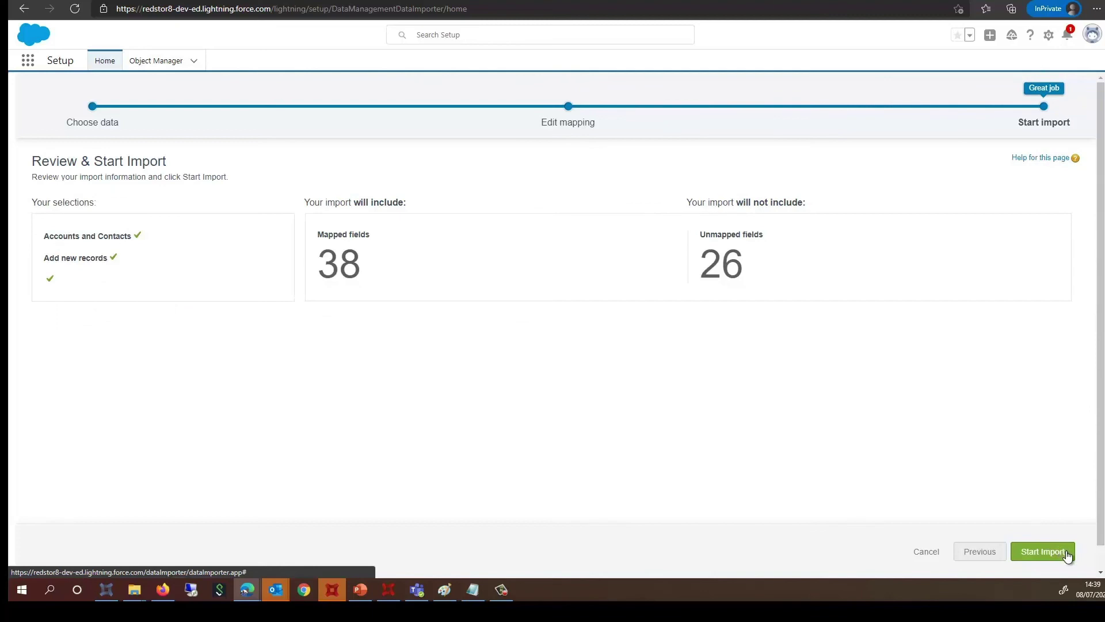
{"action": "left_click", "coordinate": [1067, 553]}
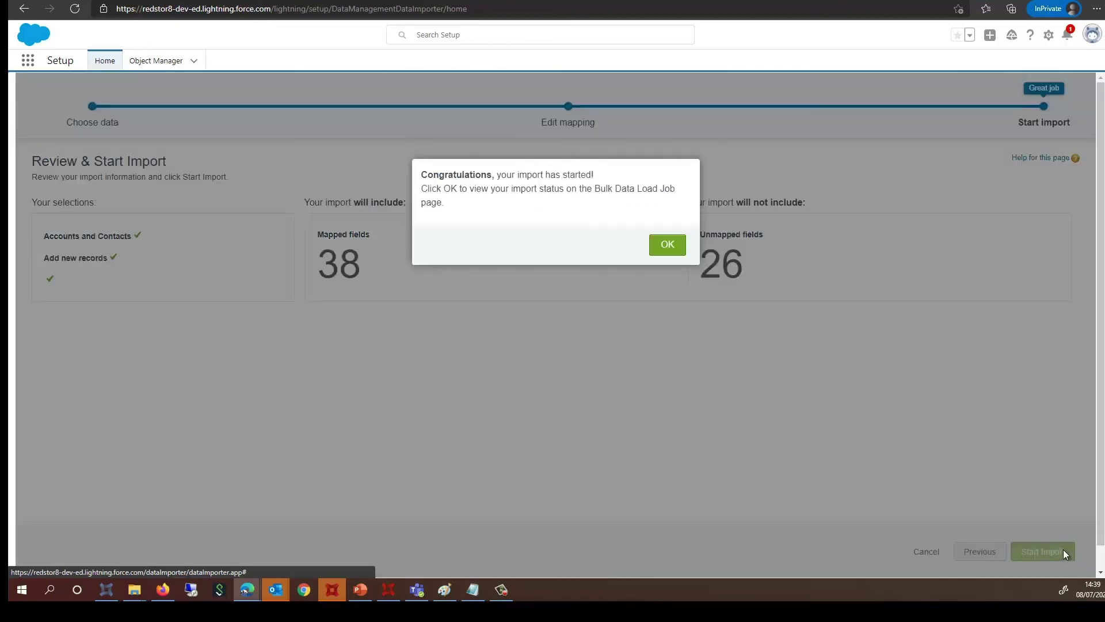
{"action": "left_click", "coordinate": [666, 243]}
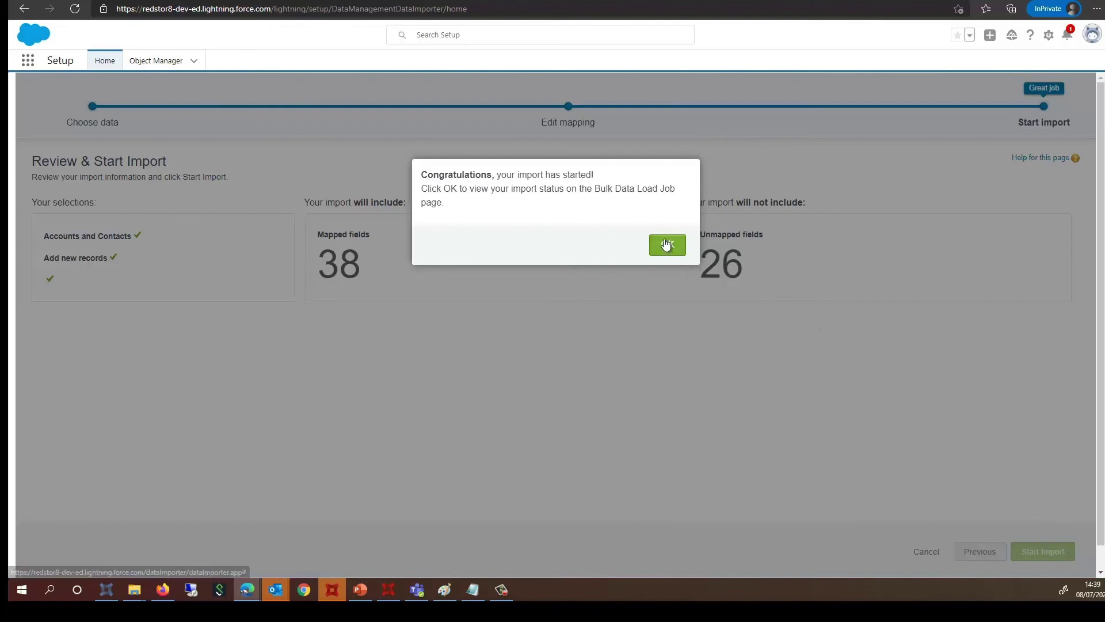